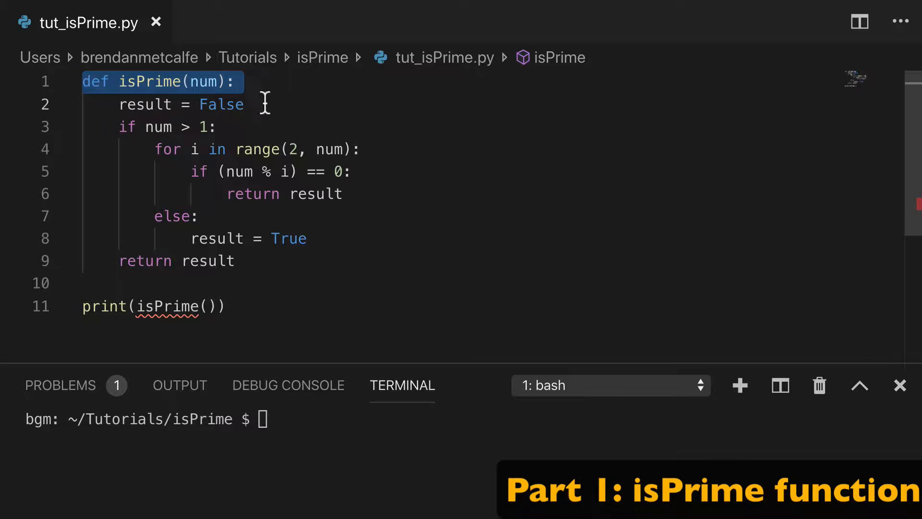
Step: Test isPrime with 7, save, and run tut_isPrime.py in the terminal, printing True
click(278, 305)
key(Left)
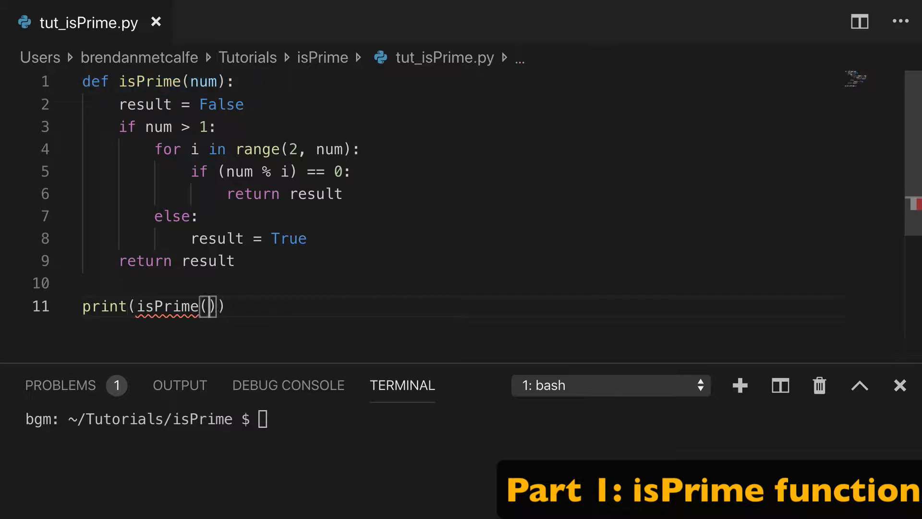
text(7)
key(ctrl+s)
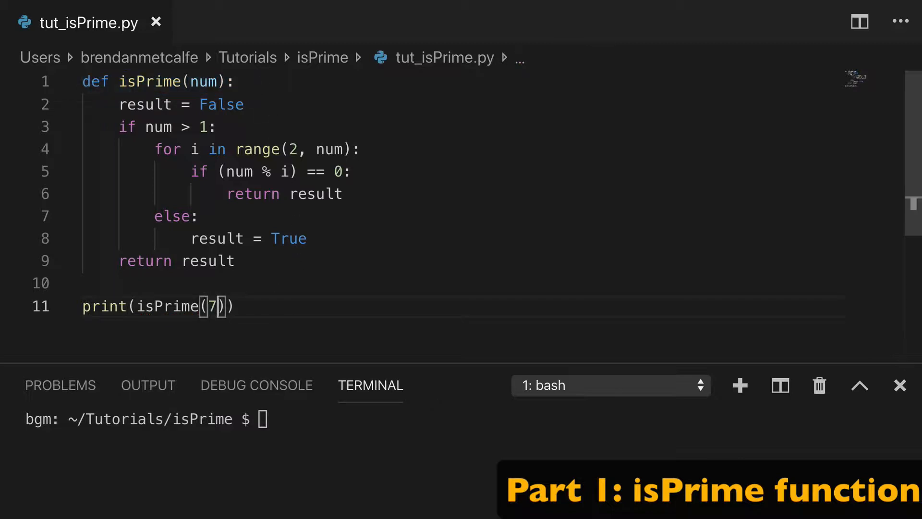
click(360, 441)
key(Up)
key(Return)
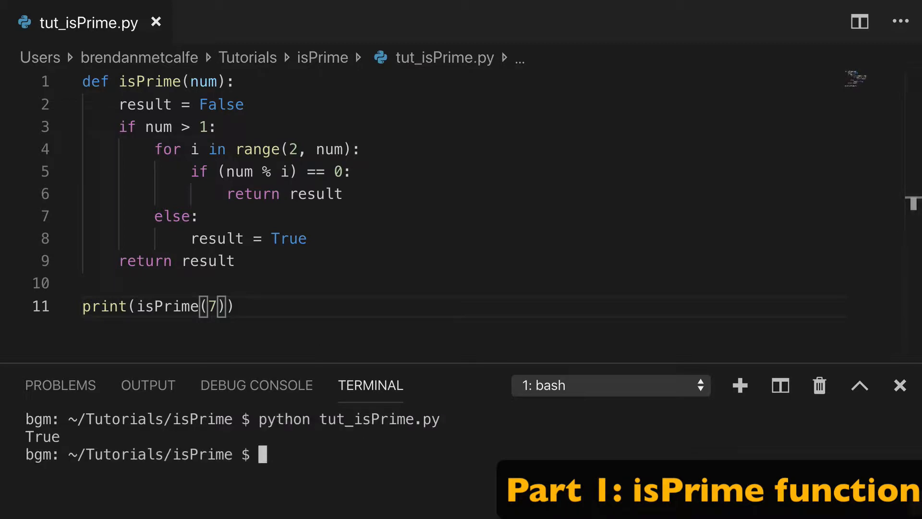
Step: Change the argument to 8, rerun the script printing False, then clear the terminal
click(218, 306)
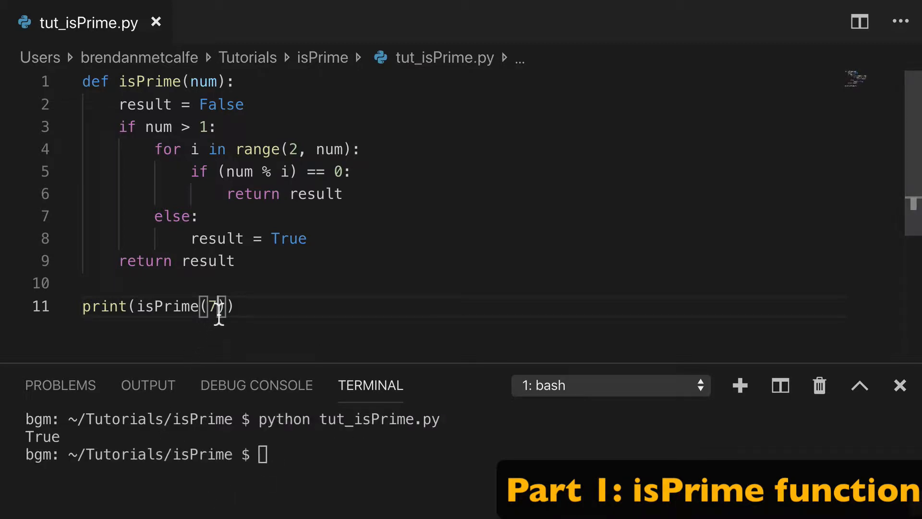
key(BackSpace)
text(8)
key(ctrl+s)
click(288, 454)
key(Up)
key(Return)
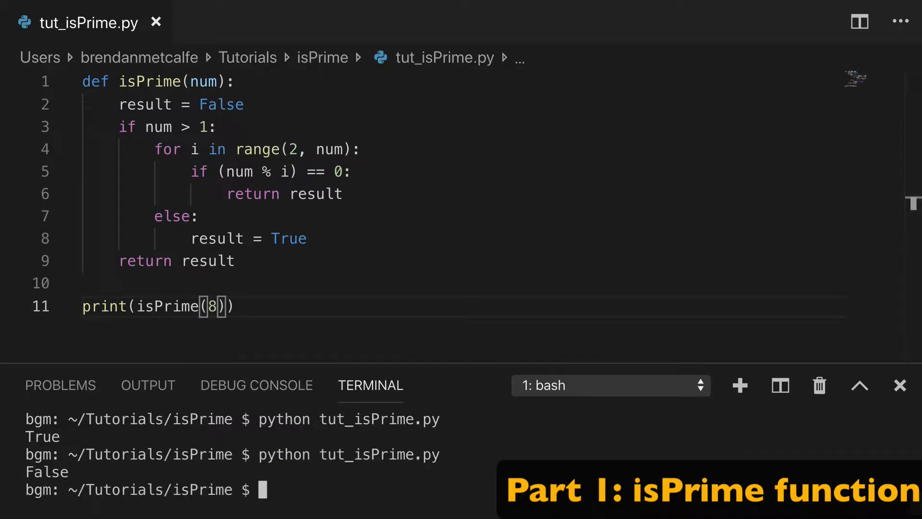
key(ctrl+l)
click(102, 283)
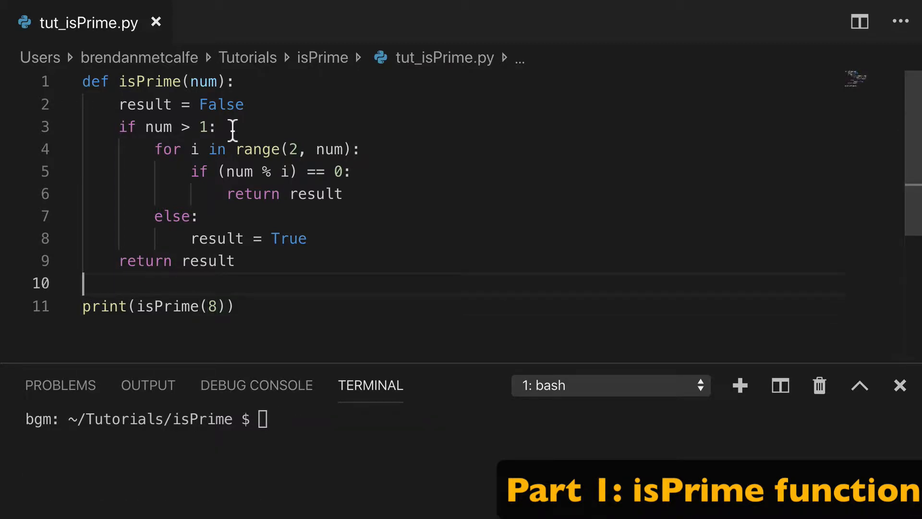
triple_click(229, 127)
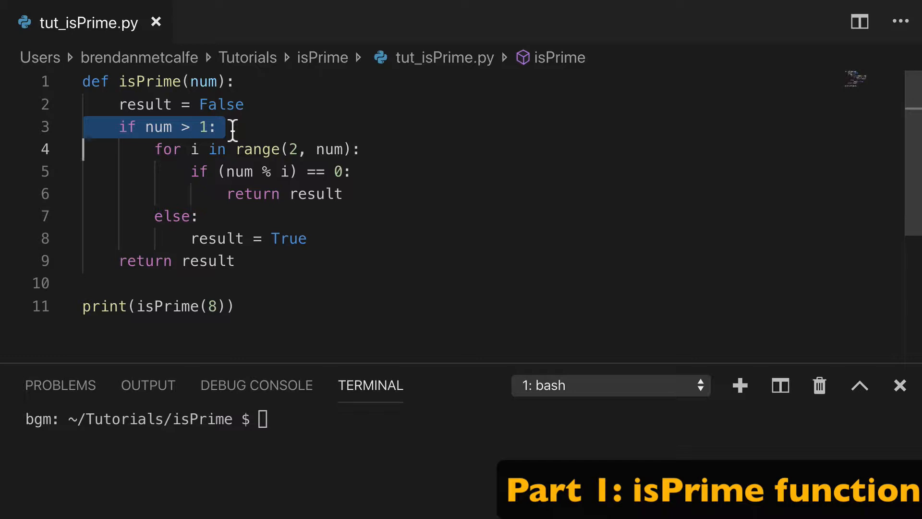
click(246, 149)
triple_click(246, 150)
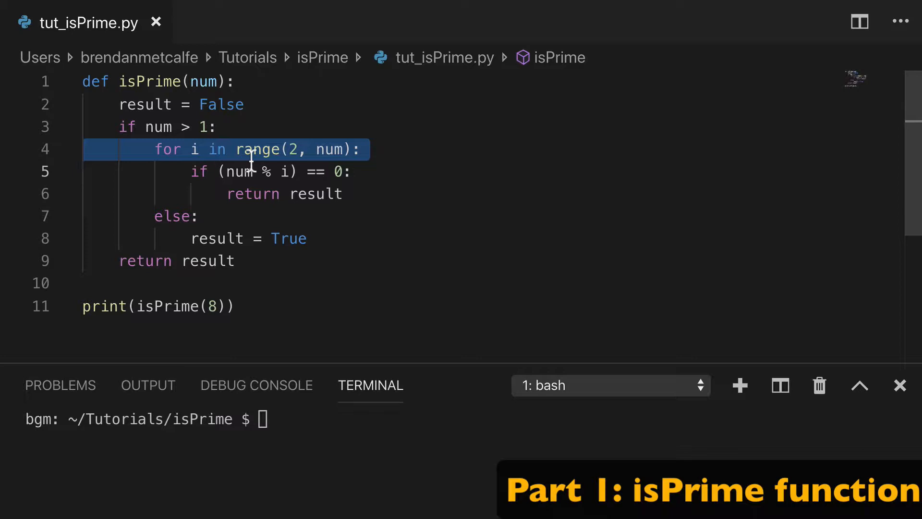
click(316, 148)
triple_click(317, 172)
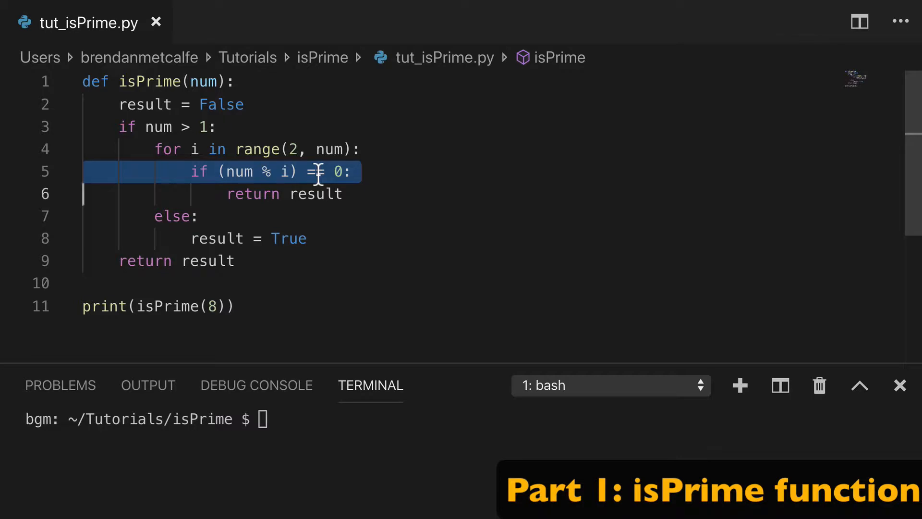
triple_click(303, 194)
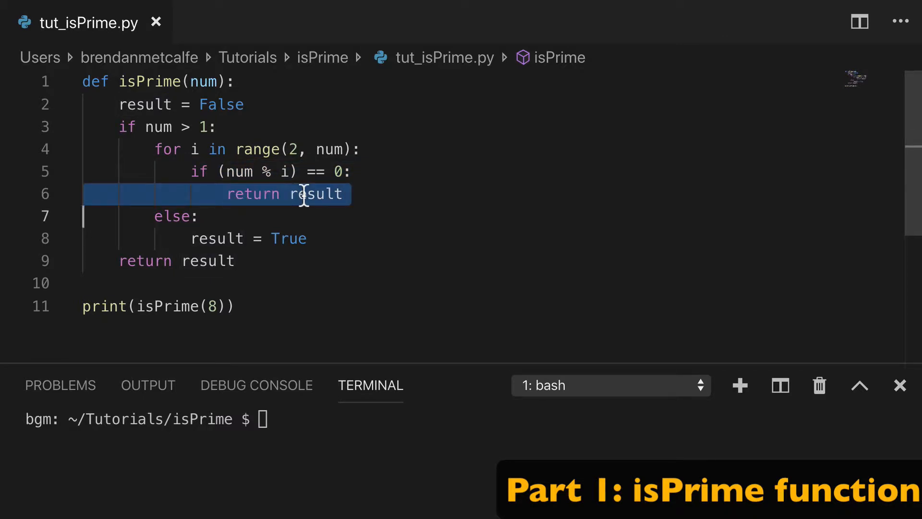
click(295, 223)
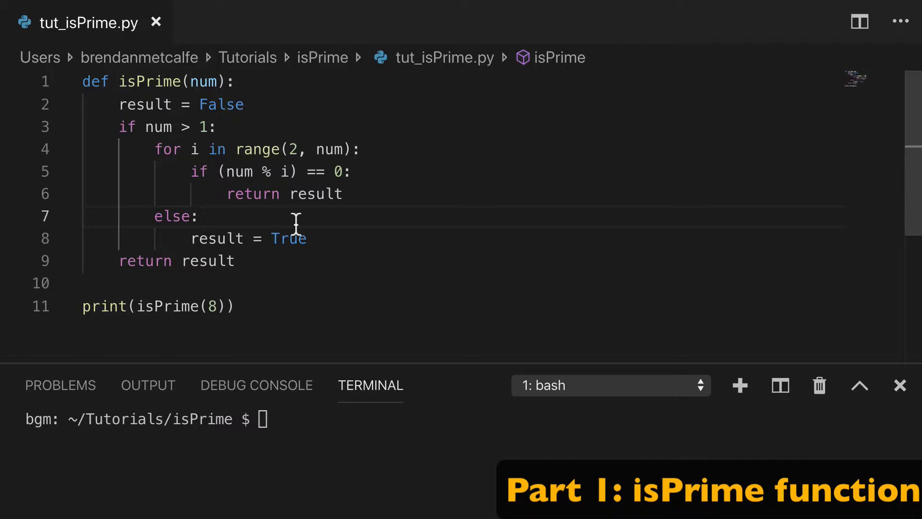
triple_click(312, 238)
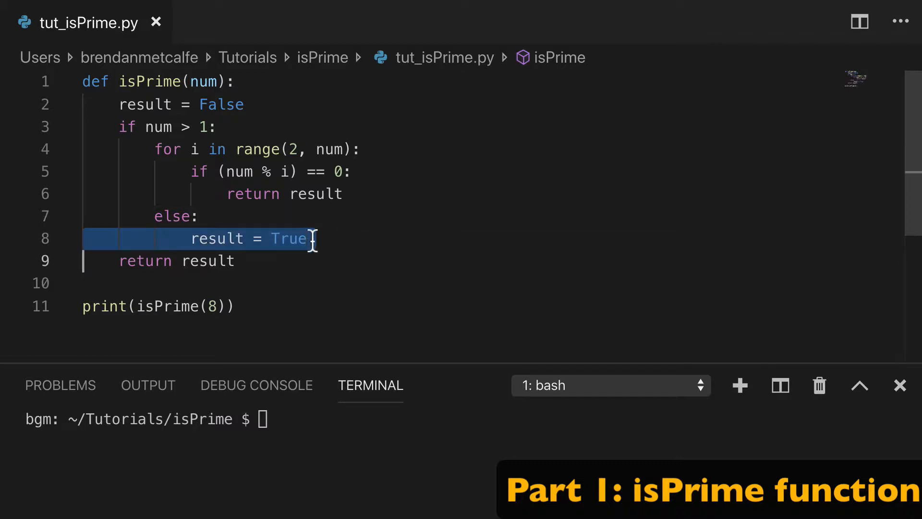
click(304, 263)
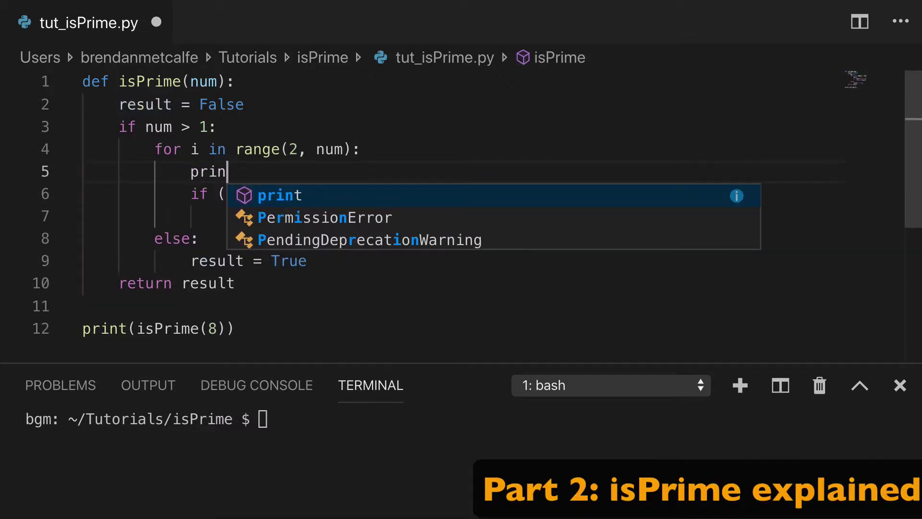
text(t()
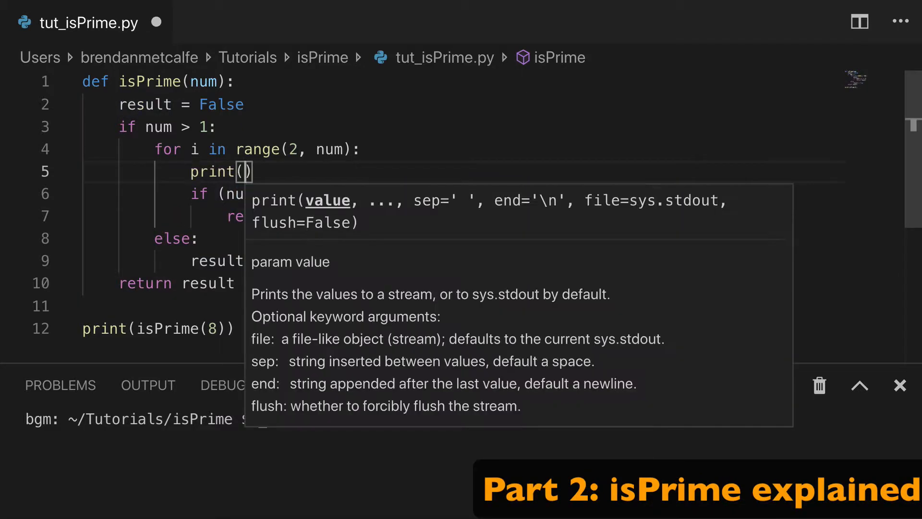
text("")i)
Step: Finish the debug print of i inside the loop and rerun the script, showing 'i 2' then False
key(Right)
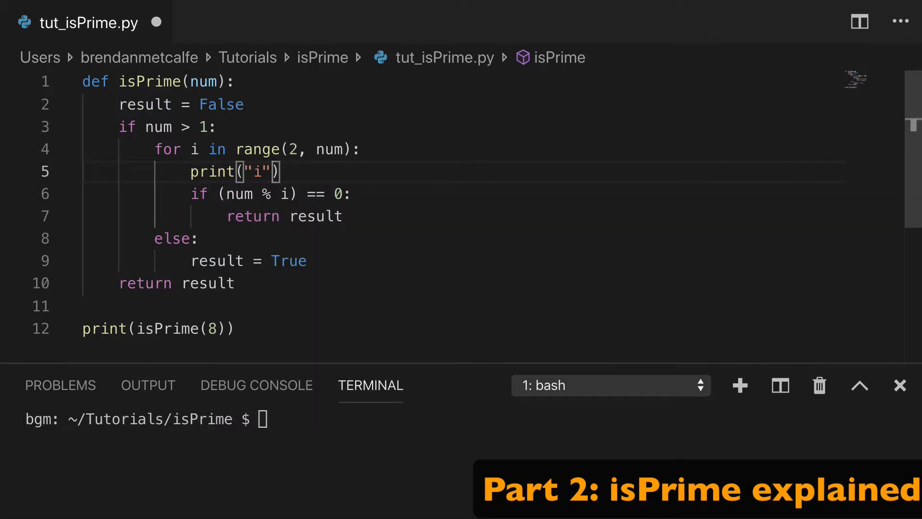
text(, i)
key(Right)
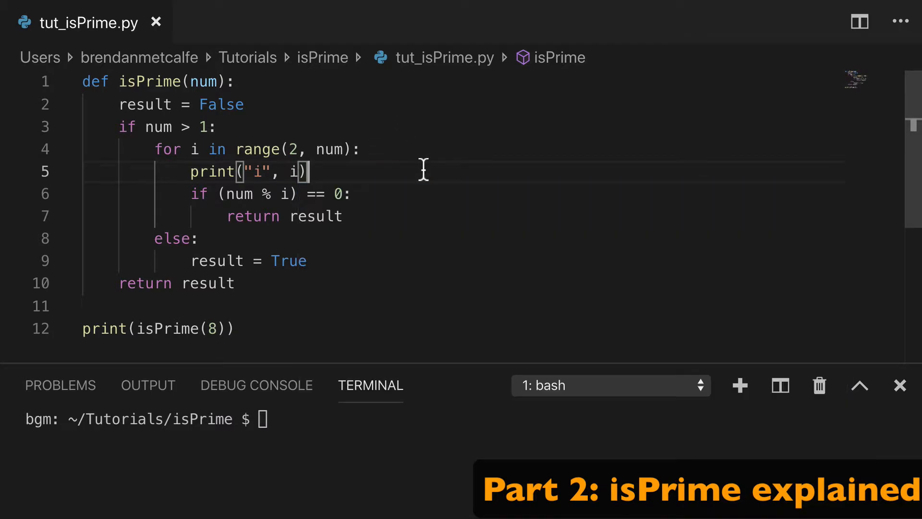
click(380, 445)
key(Up)
key(Return)
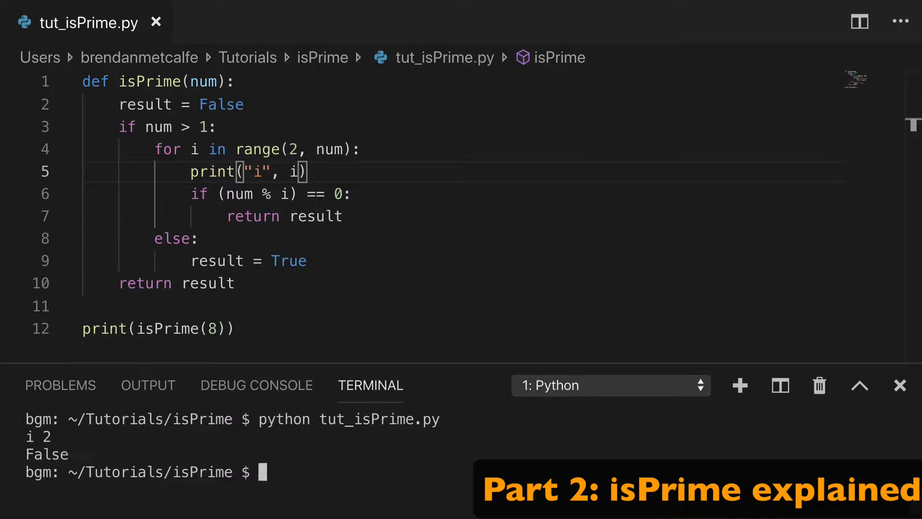
Step: Highlight the new print line and the modulo check line if (num % i) == 0 for review
triple_click(198, 176)
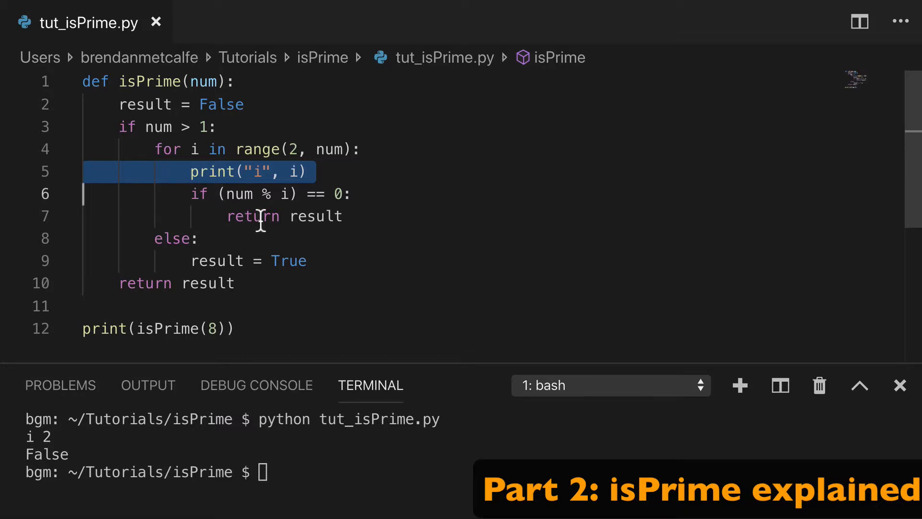
click(253, 194)
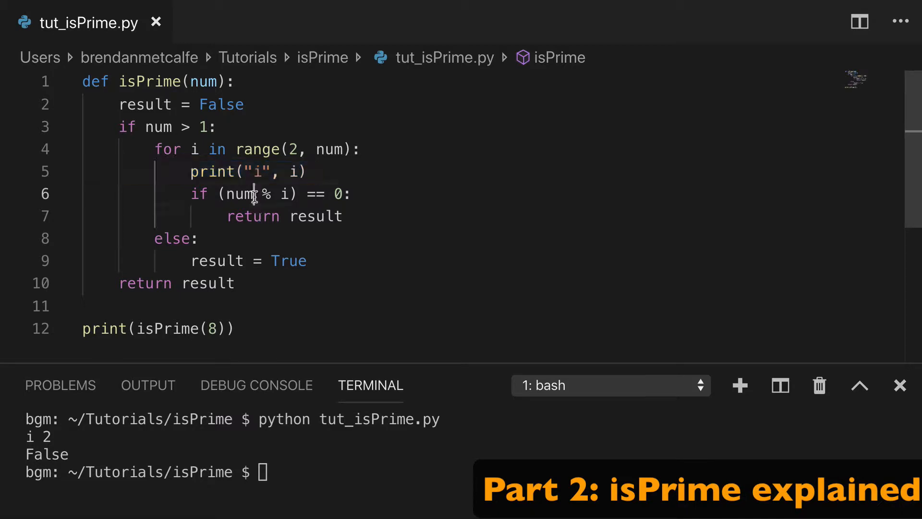
triple_click(253, 194)
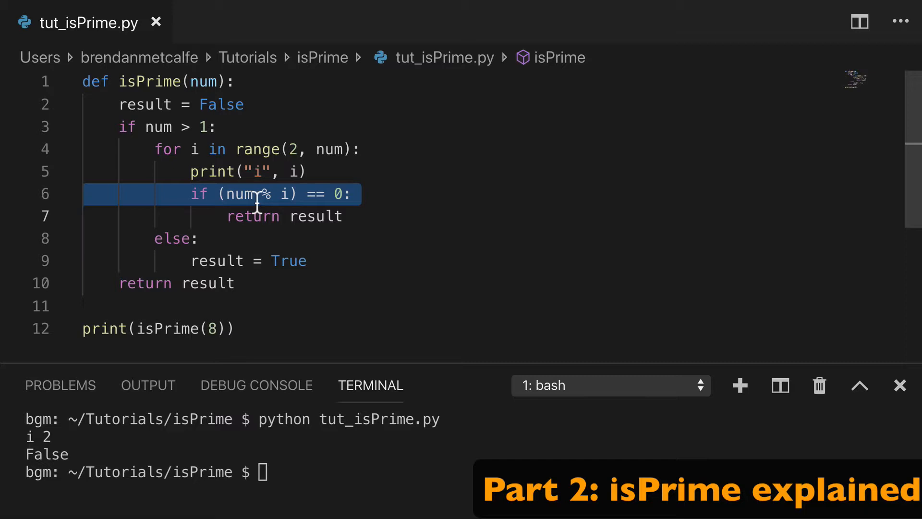
Step: Replace the isPrime argument with 7 and rerun, checking i 2 through i 6 and printing True
click(218, 329)
key(BackSpace)
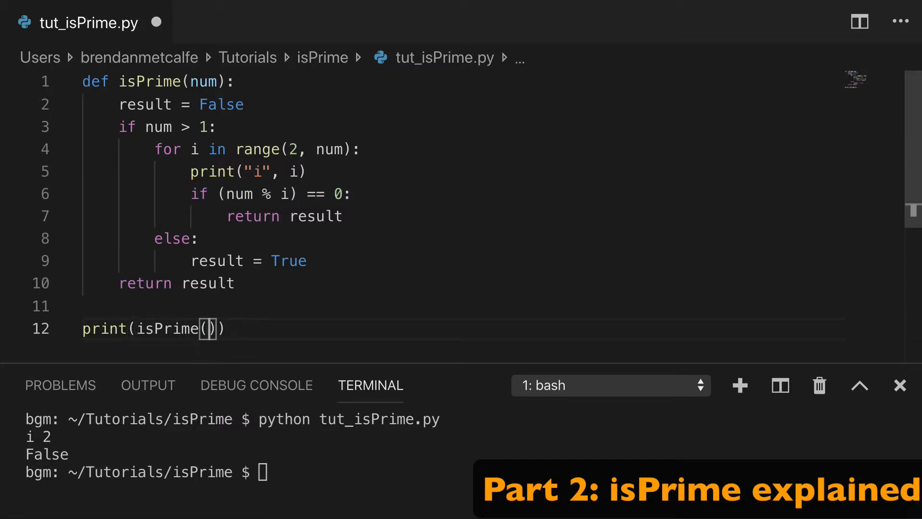
text(7)
key(Up)
key(Return)
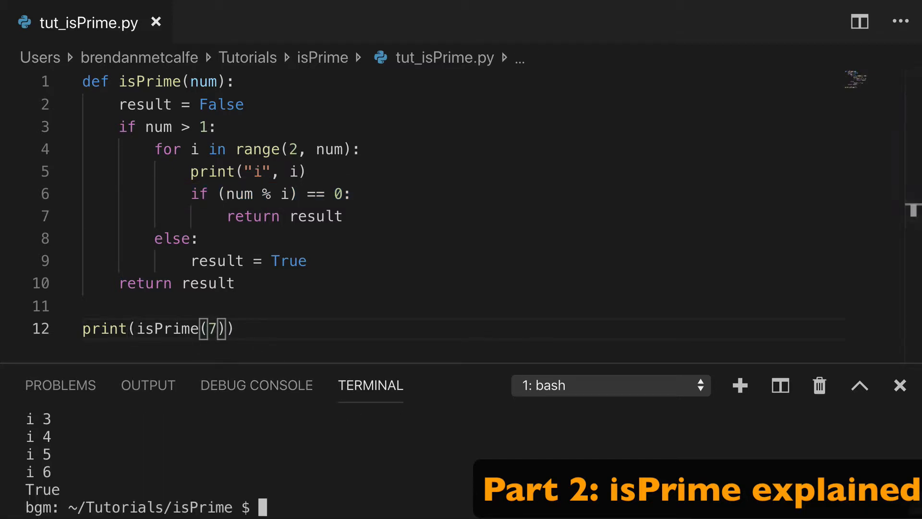
scroll(164, 457, up, 1)
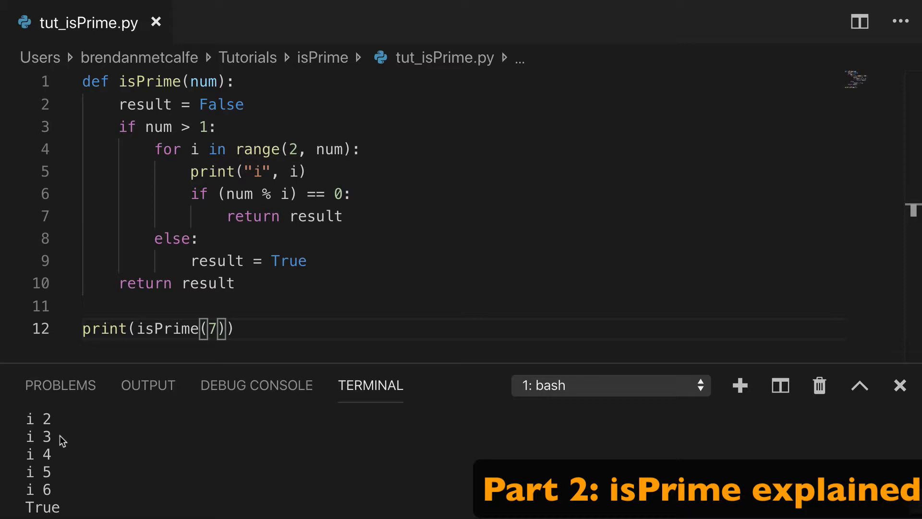
Step: Review the i 3 output line, the divisibility check on line 6, and the else branch on line 8
mouse_move(58, 437)
mouse_down()
mouse_move(29, 440)
mouse_move(13, 454)
mouse_up()
click(29, 469)
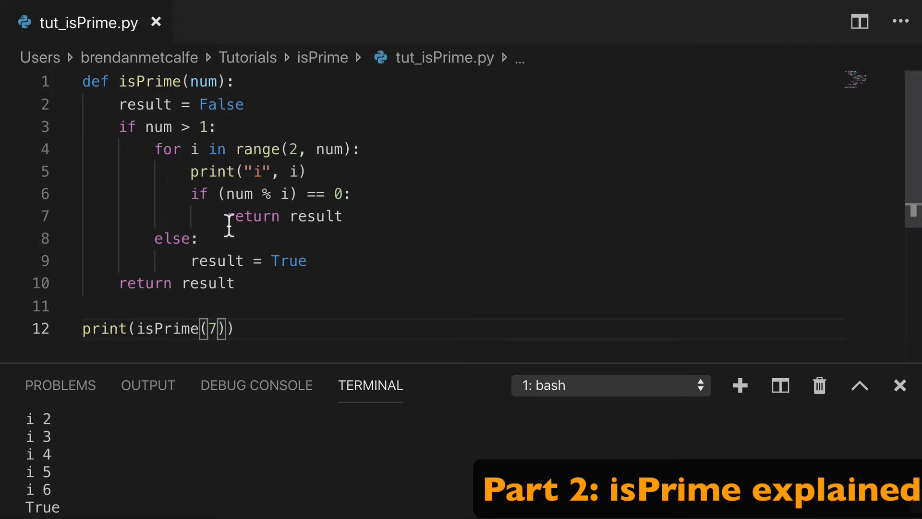
click(220, 194)
triple_click(220, 194)
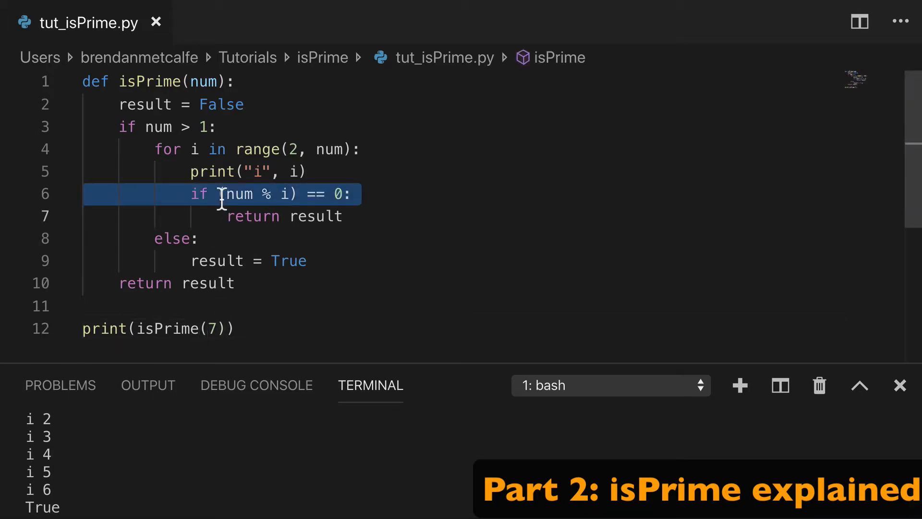
scroll(220, 202, down, 1)
scroll(219, 216, up, 1)
click(223, 238)
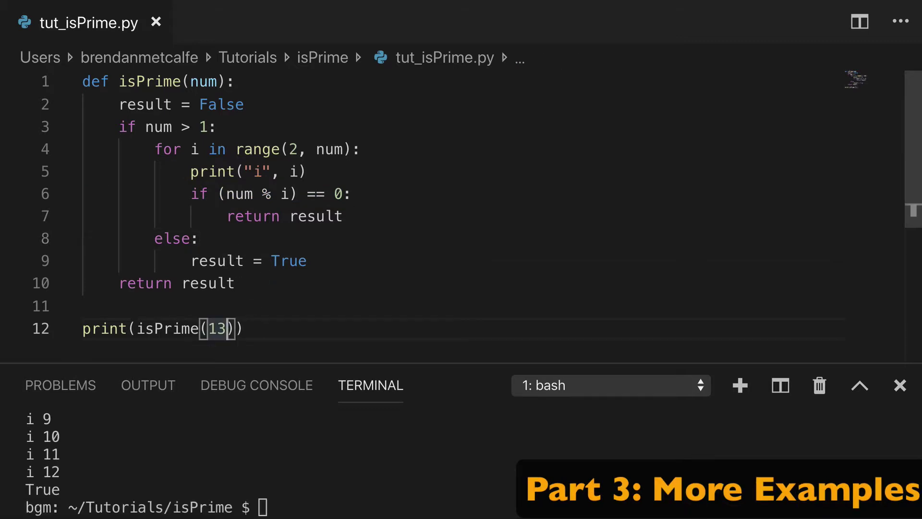
Step: Change the test call to isPrime(9), save, and rerun the script, stopping at i 3 with False
key(BackSpace)
key(BackSpace)
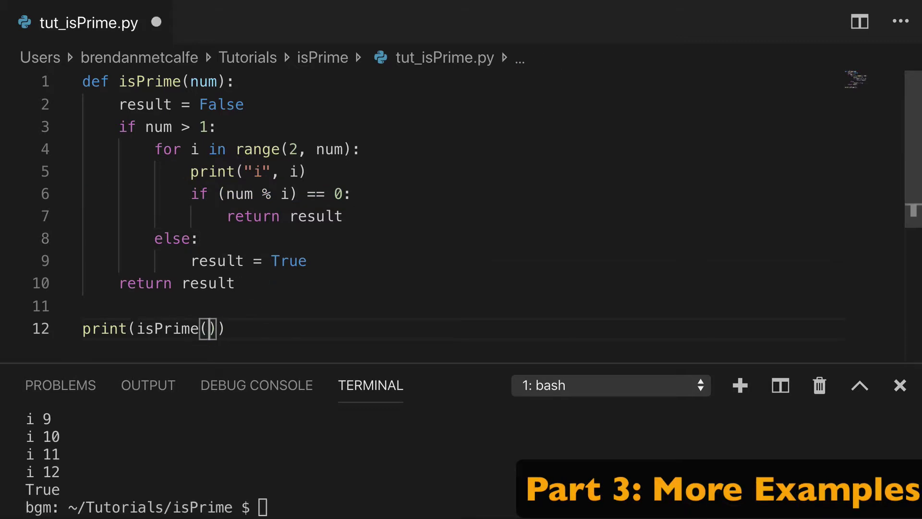
text(9)
key(ctrl+s)
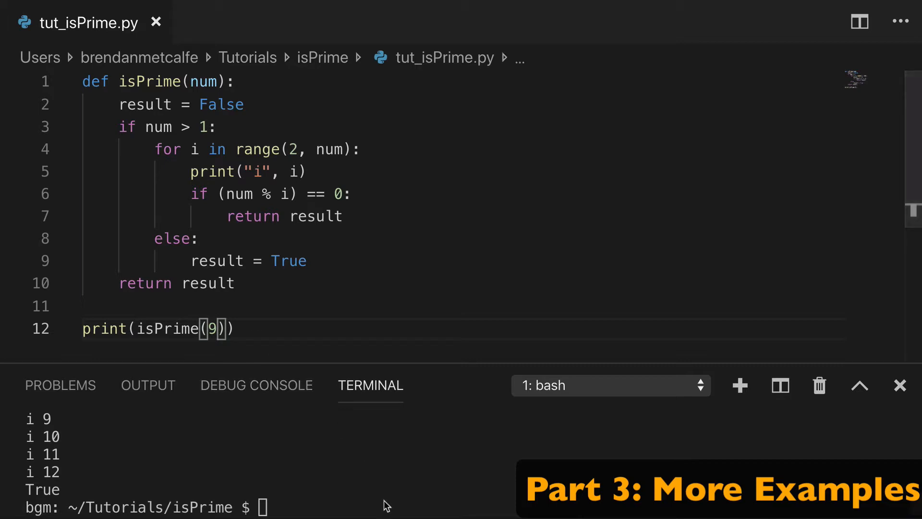
click(386, 506)
key(Up)
key(Return)
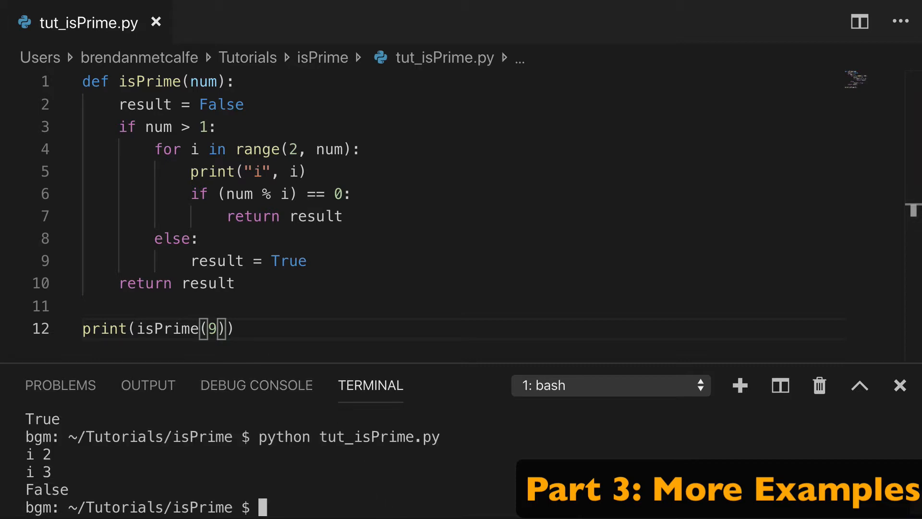
Step: Highlight the i 2 and i 3 output lines to review where the loop stopped
drag(129, 456, 119, 471)
triple_click(119, 471)
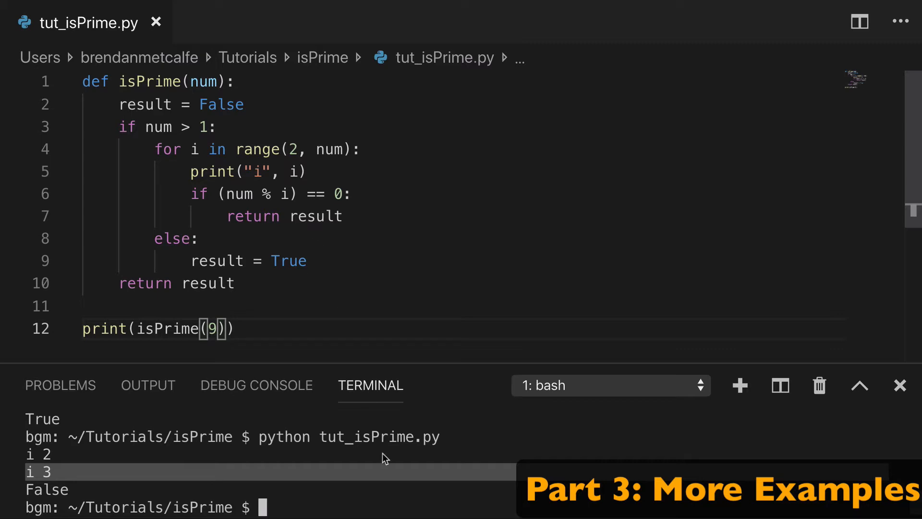
click(389, 498)
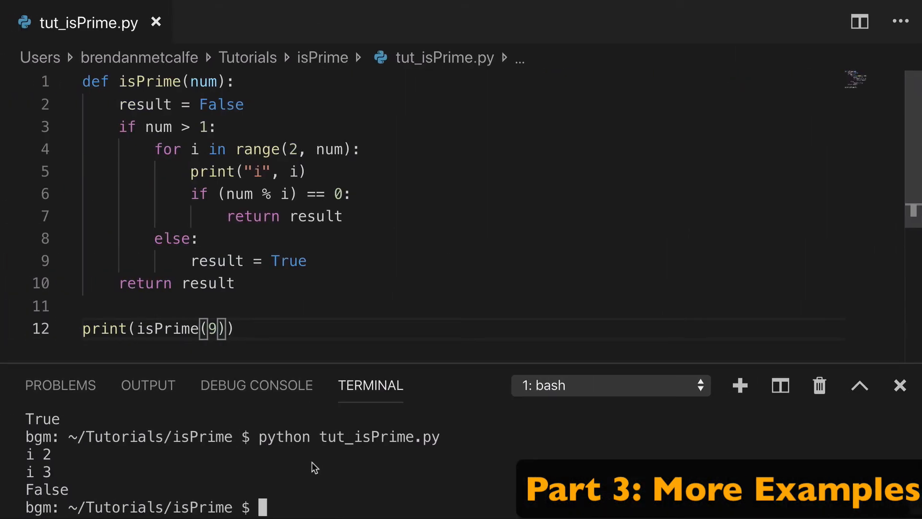
Step: Set the test call to isPrime(919), save, and rerun, looping through i 918 and printing True
click(217, 329)
text(q9)
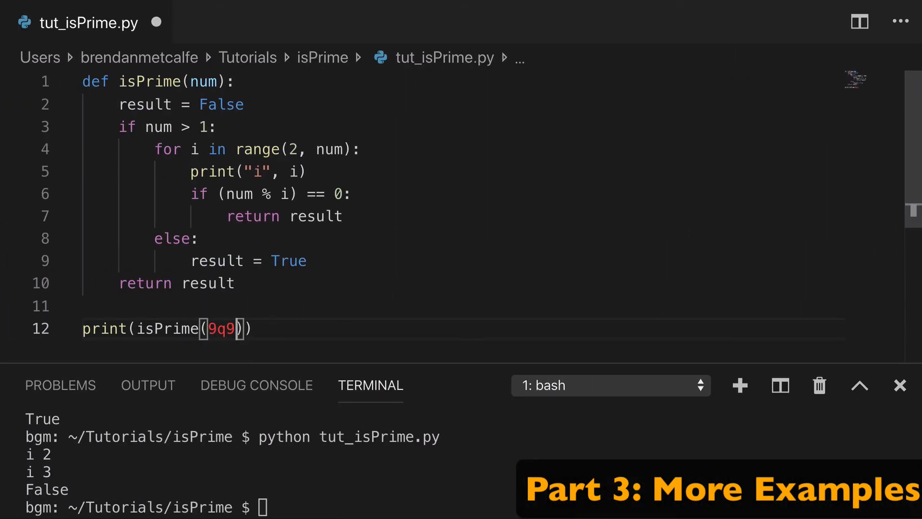
key(BackSpace)
key(BackSpace)
text(19)
key(ctrl+s)
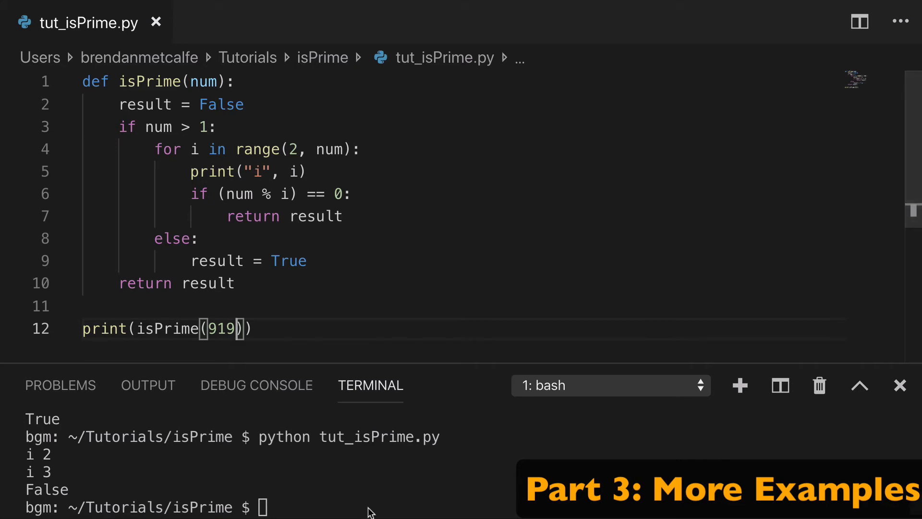
click(369, 510)
key(Up)
key(Return)
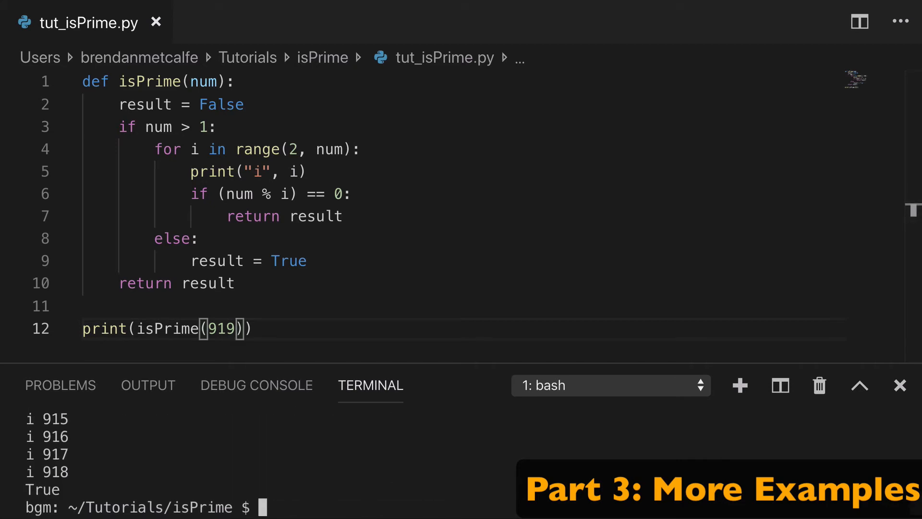
scroll(328, 477, up, 2)
scroll(328, 478, up, 5)
scroll(328, 477, up, 8)
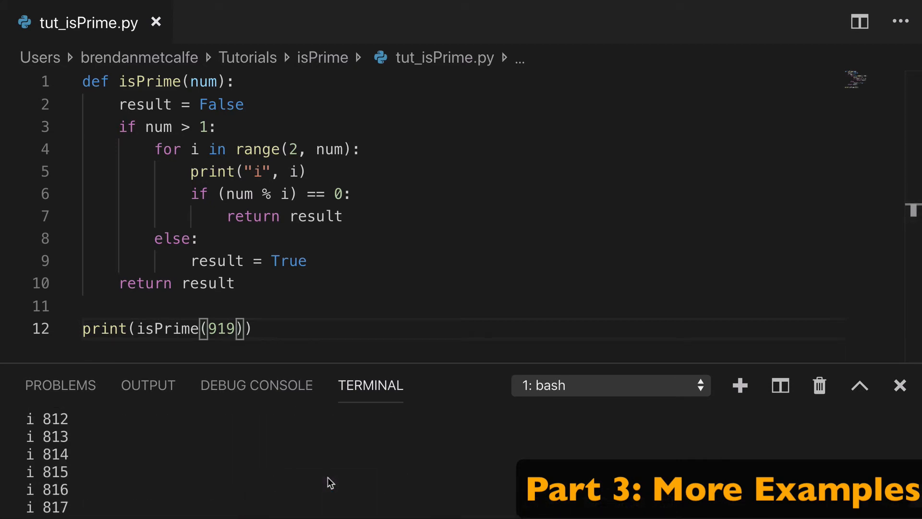
scroll(328, 477, up, 3)
scroll(328, 478, up, 5)
scroll(328, 477, up, 1)
scroll(327, 477, down, 10)
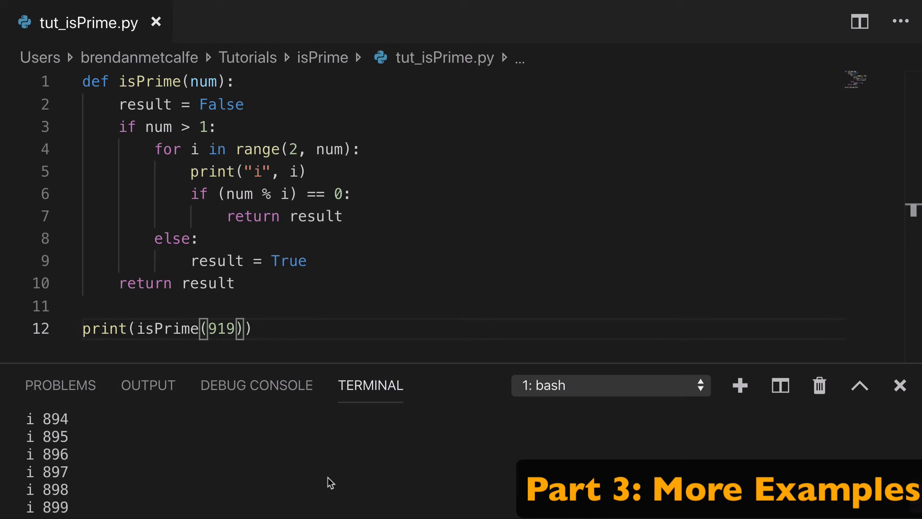
scroll(328, 477, down, 3)
scroll(328, 477, down, 1)
scroll(328, 477, down, 3)
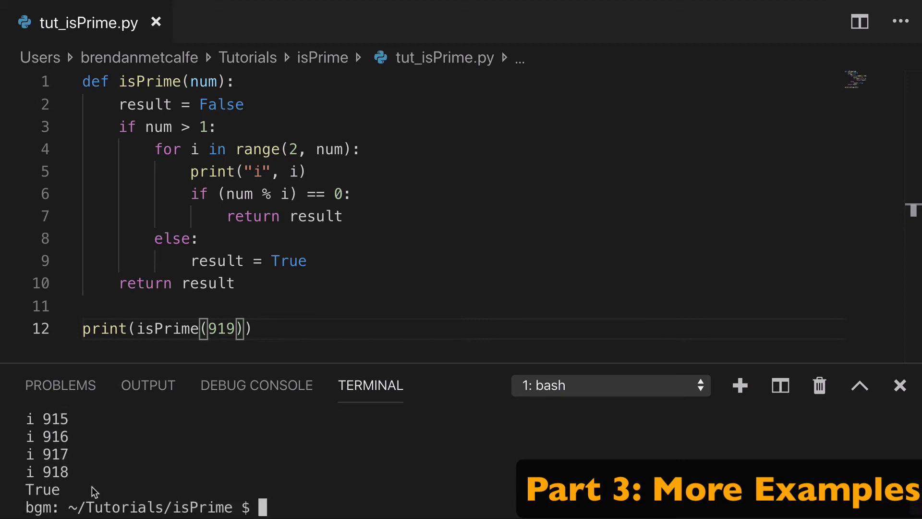
Step: Highlight the True result and then the divisibility check on line 6 for review
drag(92, 486, 24, 488)
click(321, 328)
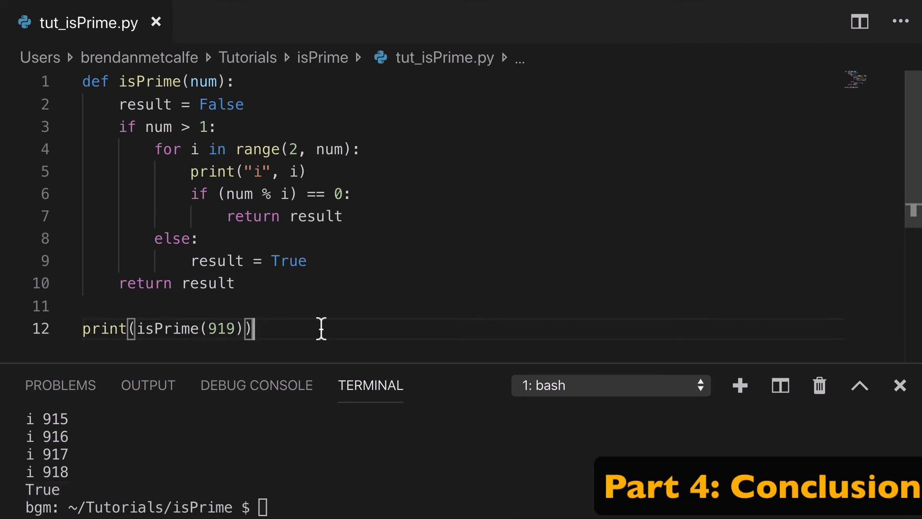
click(383, 194)
triple_click(382, 195)
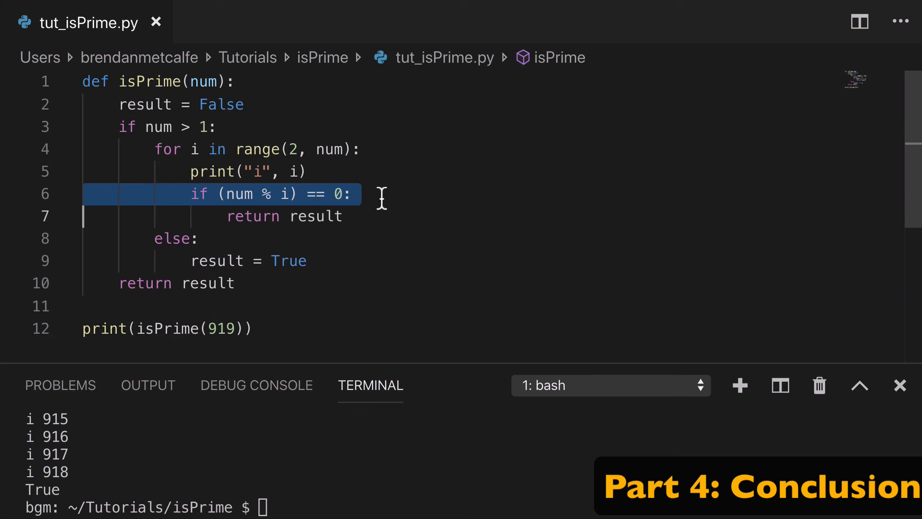